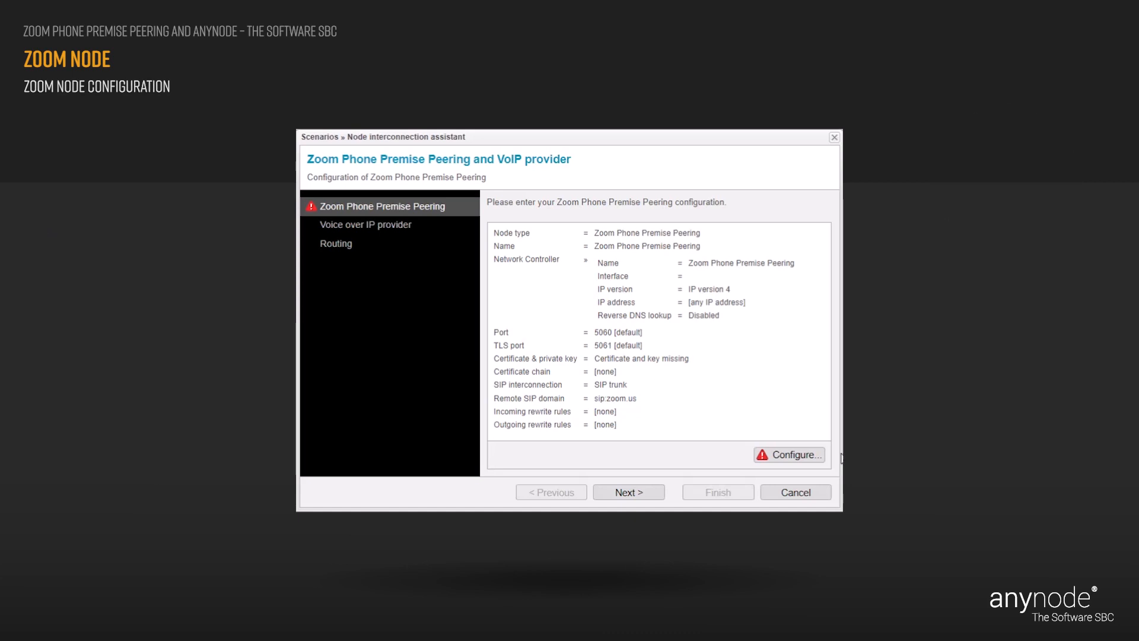
Keep Zoom Phone Premise Peering as the Zoom node type and continue.
{"action": "left_click", "coordinate": [815, 460]}
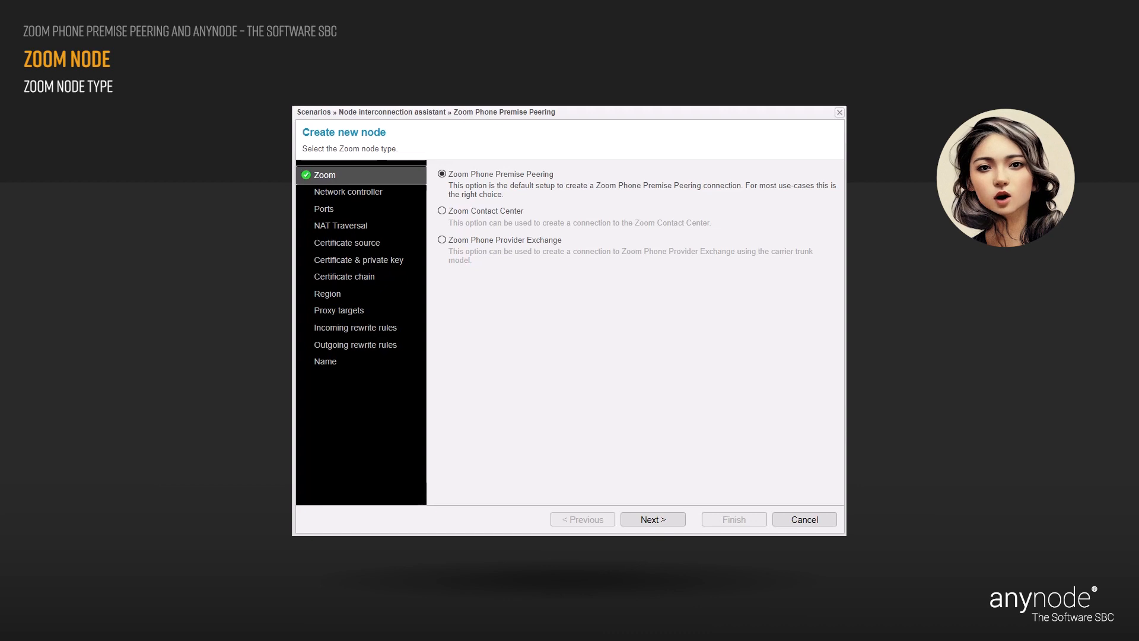
{"action": "left_click", "coordinate": [668, 519]}
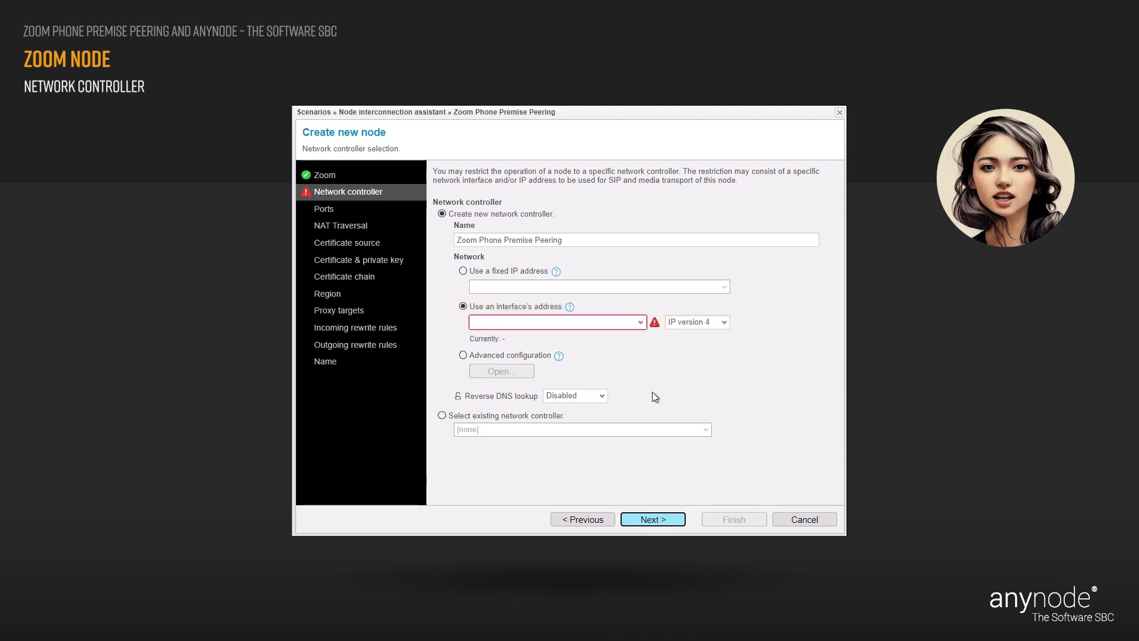
Bind the network controller to Microsoft Hyper-V Network Adapter #2 (10.1.11.9).
{"action": "left_click", "coordinate": [642, 325]}
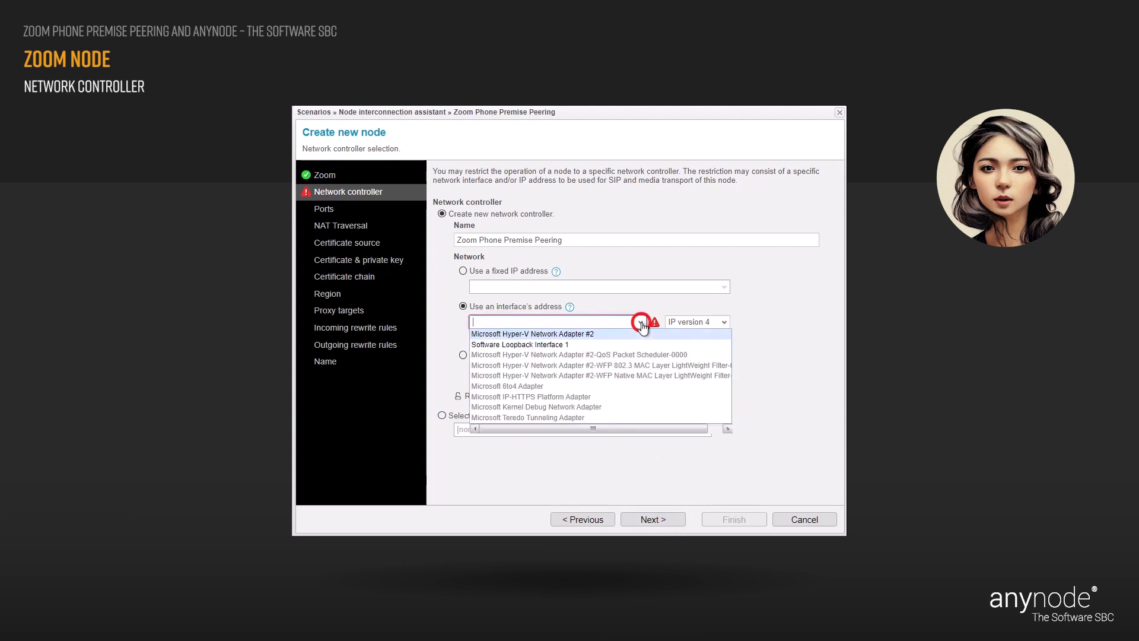
{"action": "left_click", "coordinate": [609, 335]}
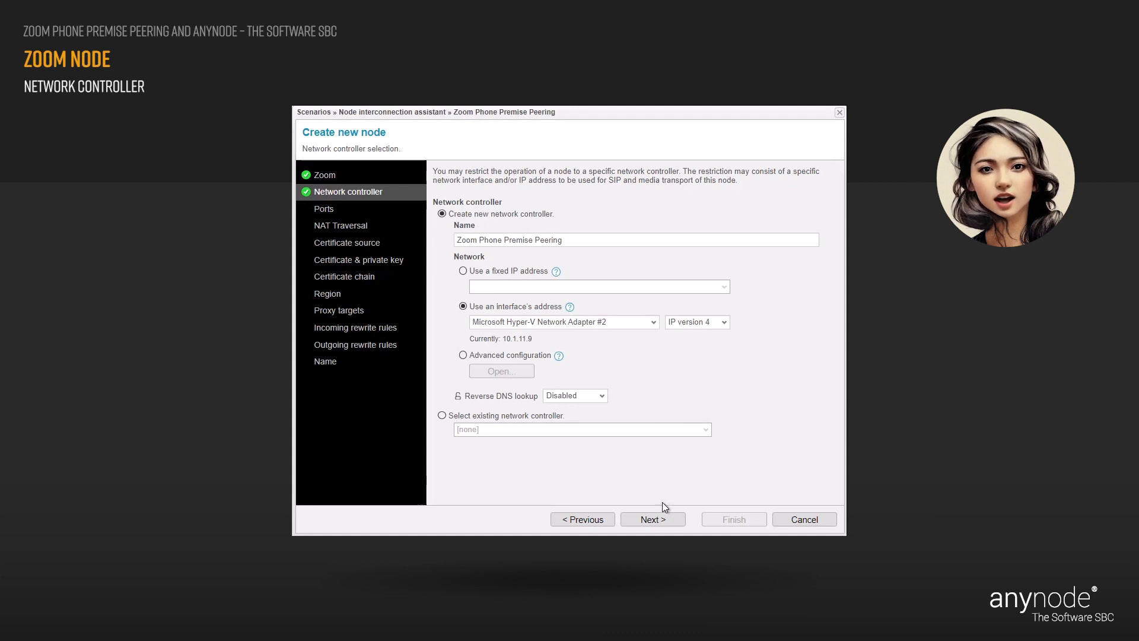
{"action": "left_click", "coordinate": [668, 521]}
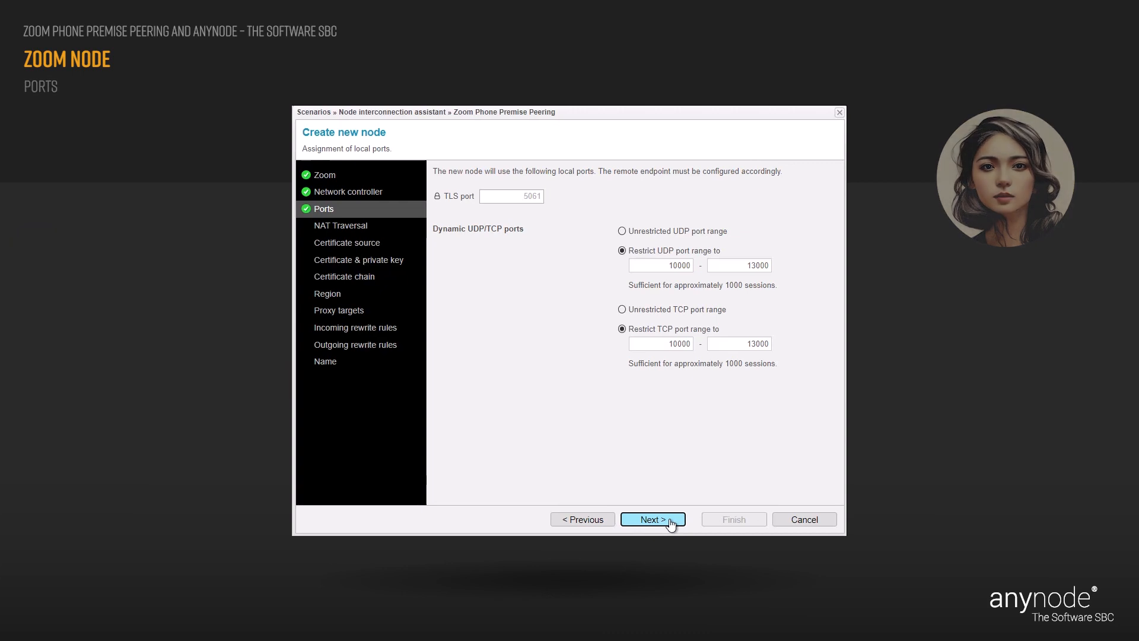
Accept the default ports: TLS 5061, UDP and TCP restricted to 10000–13000.
{"action": "left_click", "coordinate": [669, 521]}
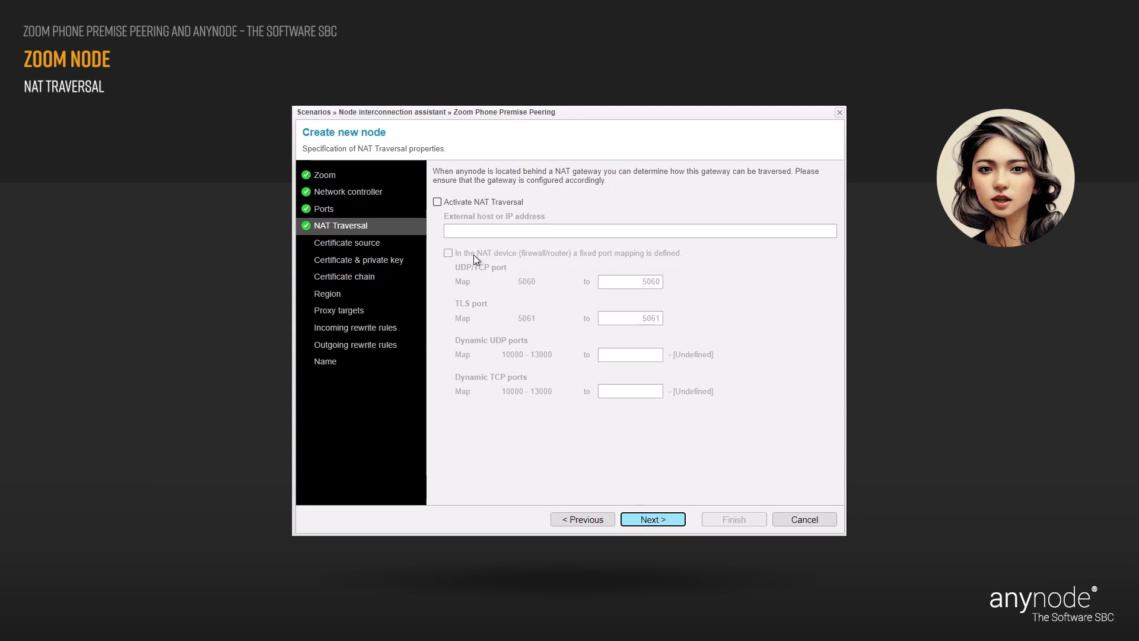
Activate NAT traversal with sbc6.lab.anynode.de as the external host.
{"action": "left_click", "coordinate": [437, 201]}
{"action": "left_click", "coordinate": [455, 229]}
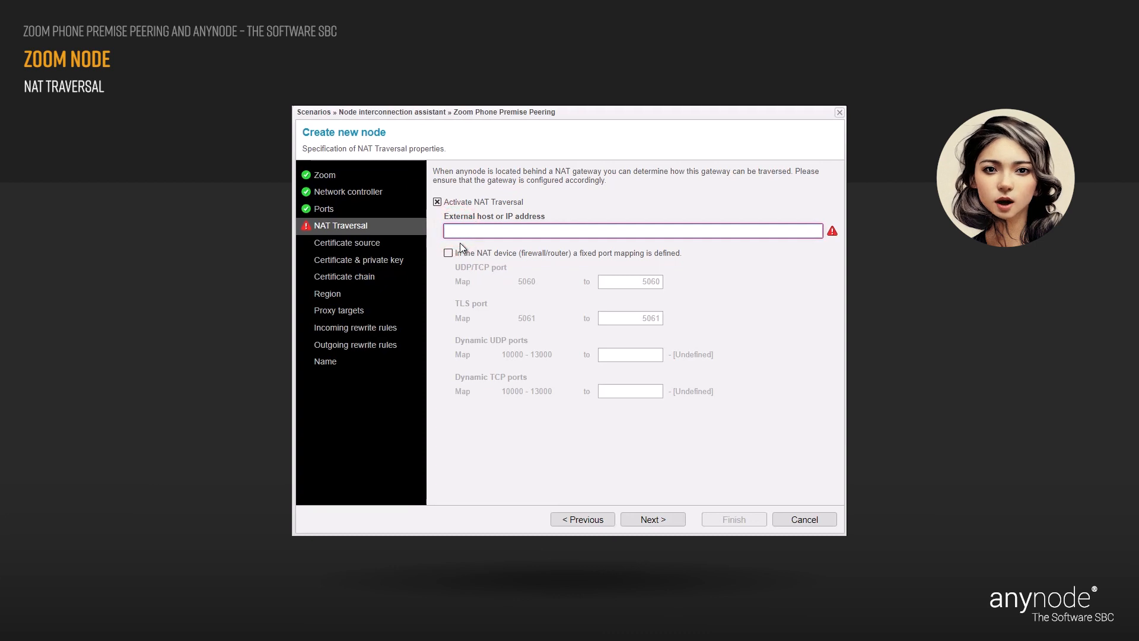
{"action": "type", "text": "sbc6.l"}
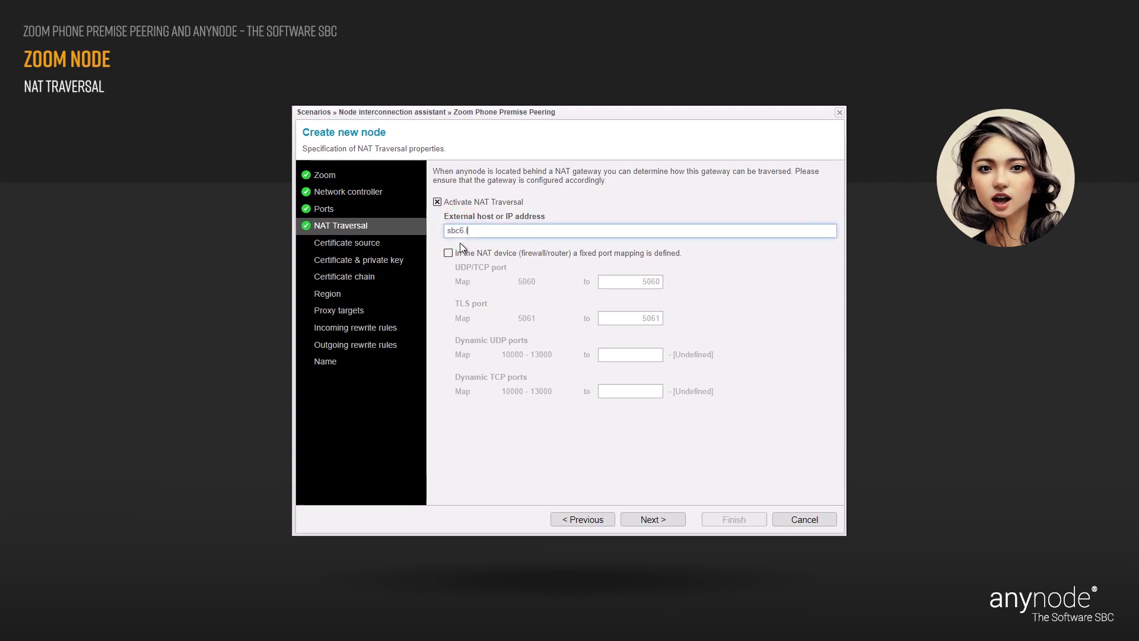
{"action": "type", "text": "ab.anynode.de"}
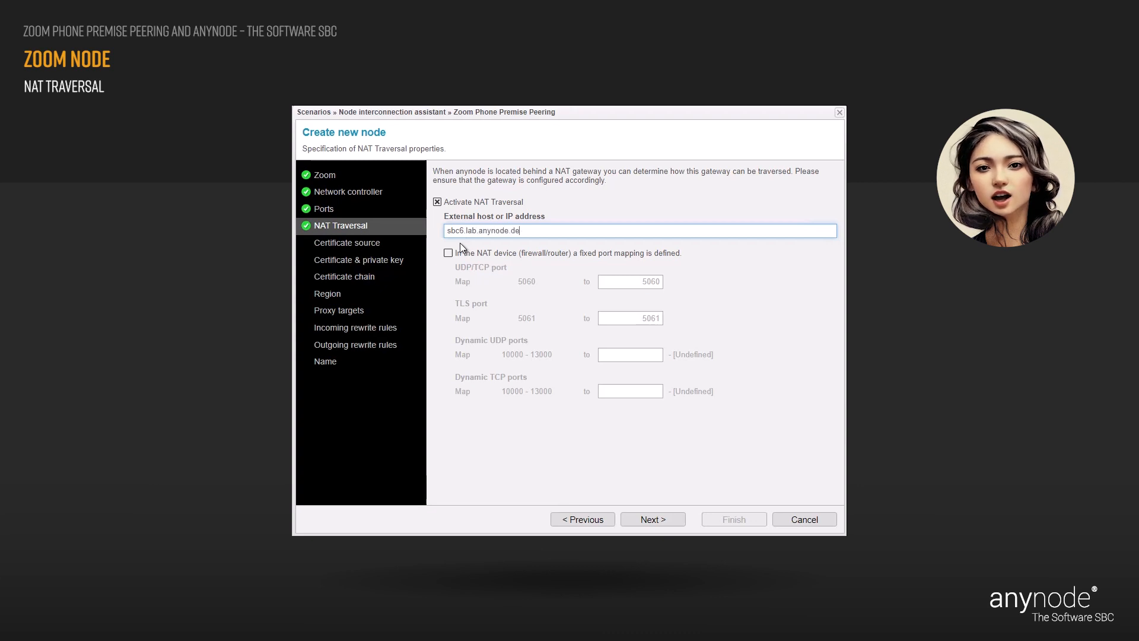
{"action": "left_click", "coordinate": [460, 244]}
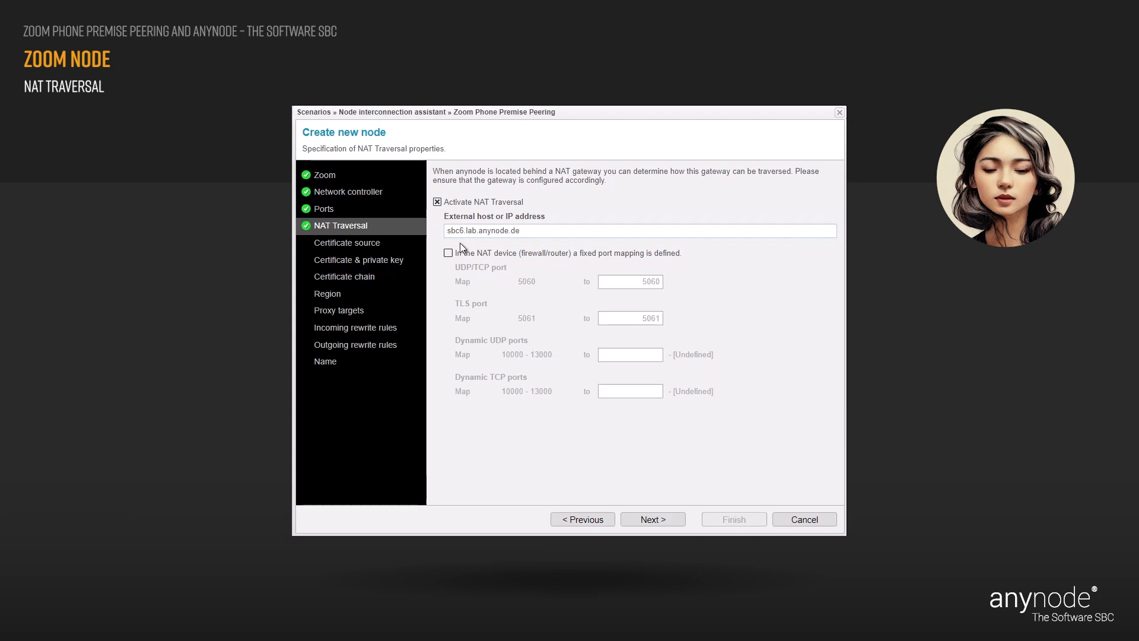
{"action": "left_click", "coordinate": [675, 522]}
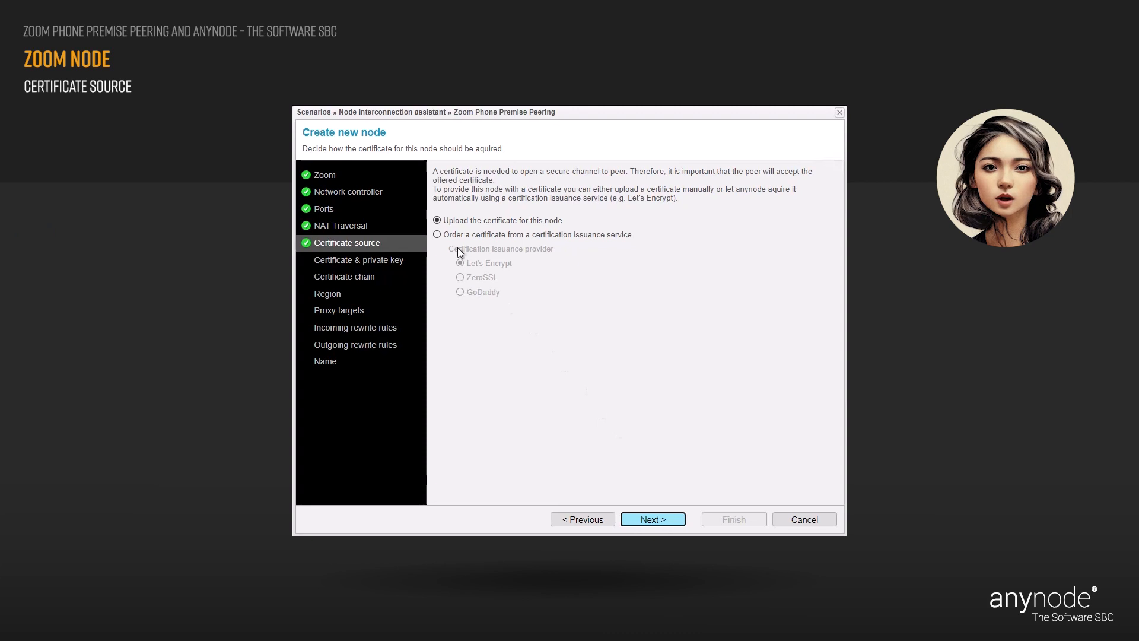
Choose to order the node certificate from Let's Encrypt as the issuance service.
{"action": "left_click", "coordinate": [437, 235]}
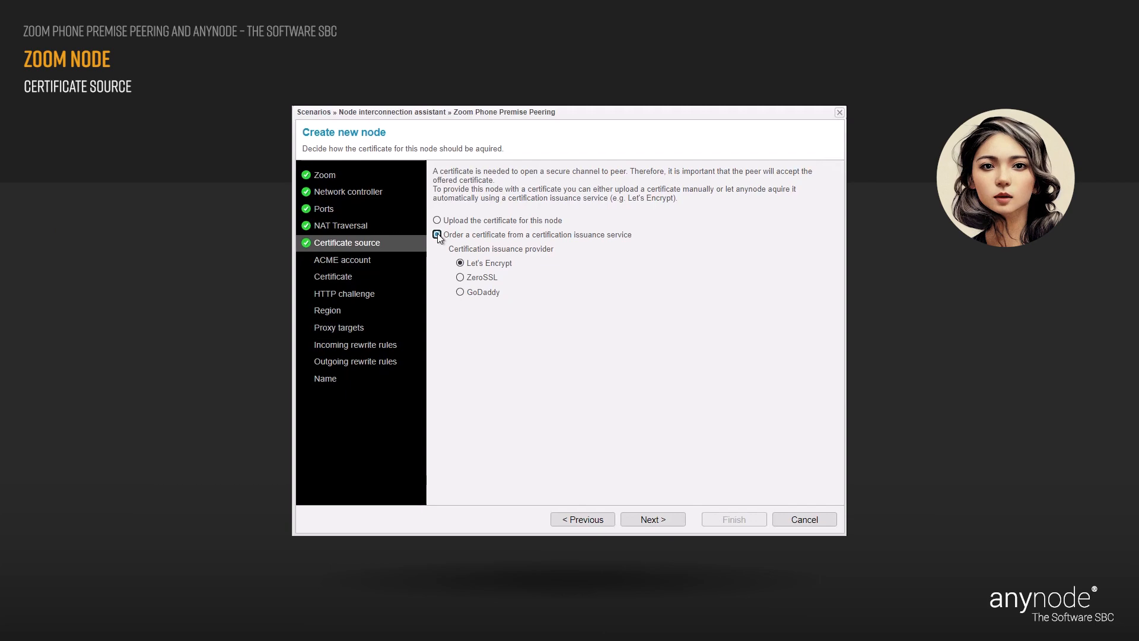
{"action": "left_click", "coordinate": [668, 521]}
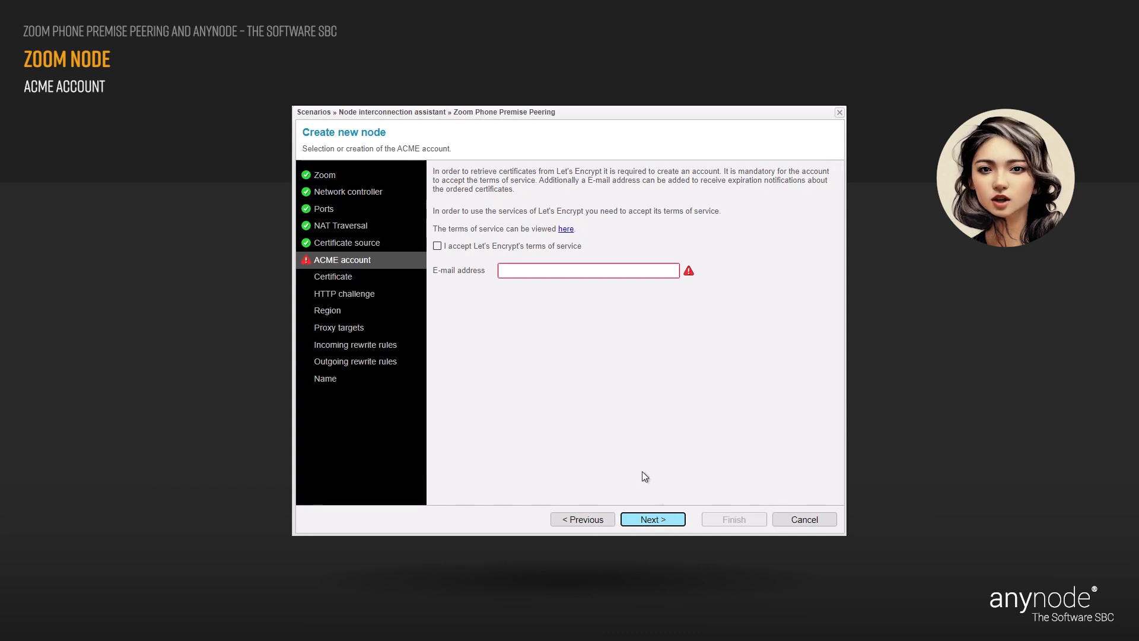
Accept Let's Encrypt's terms and enter the notification e-mail address for the ACME account.
{"action": "left_click", "coordinate": [438, 246]}
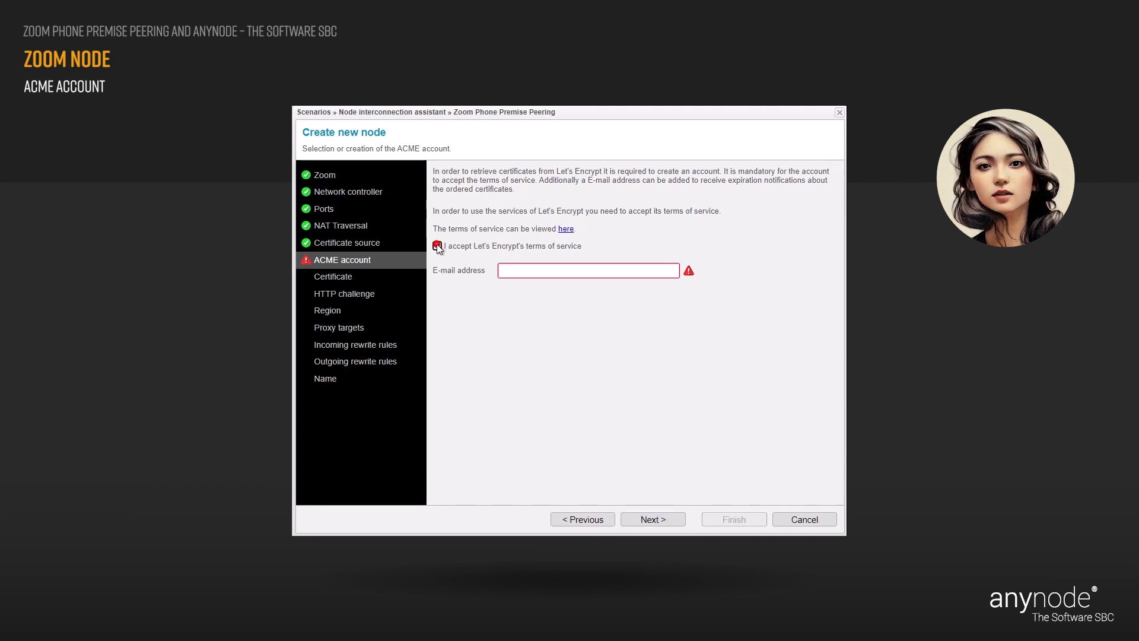
{"action": "left_click", "coordinate": [507, 271]}
{"action": "left_click", "coordinate": [508, 272]}
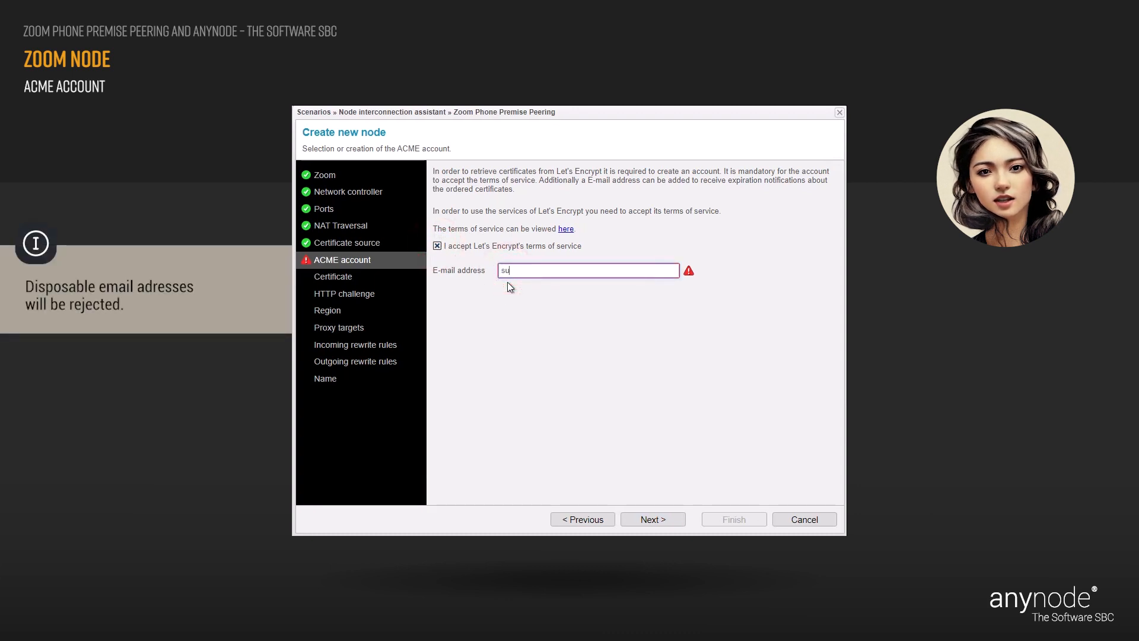
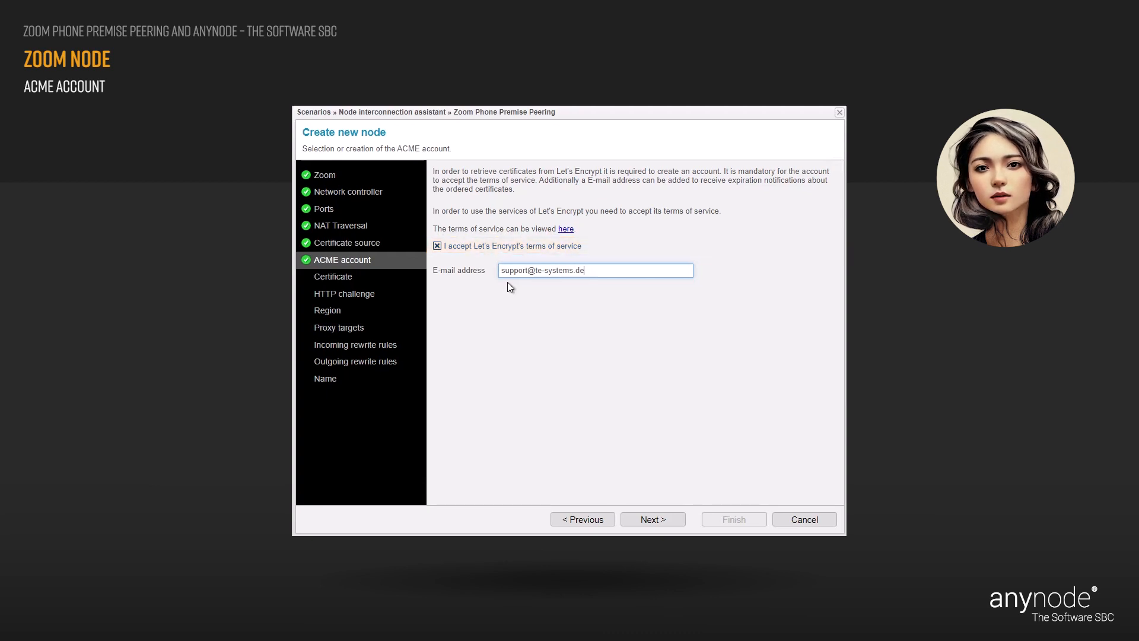
{"action": "left_click", "coordinate": [536, 303]}
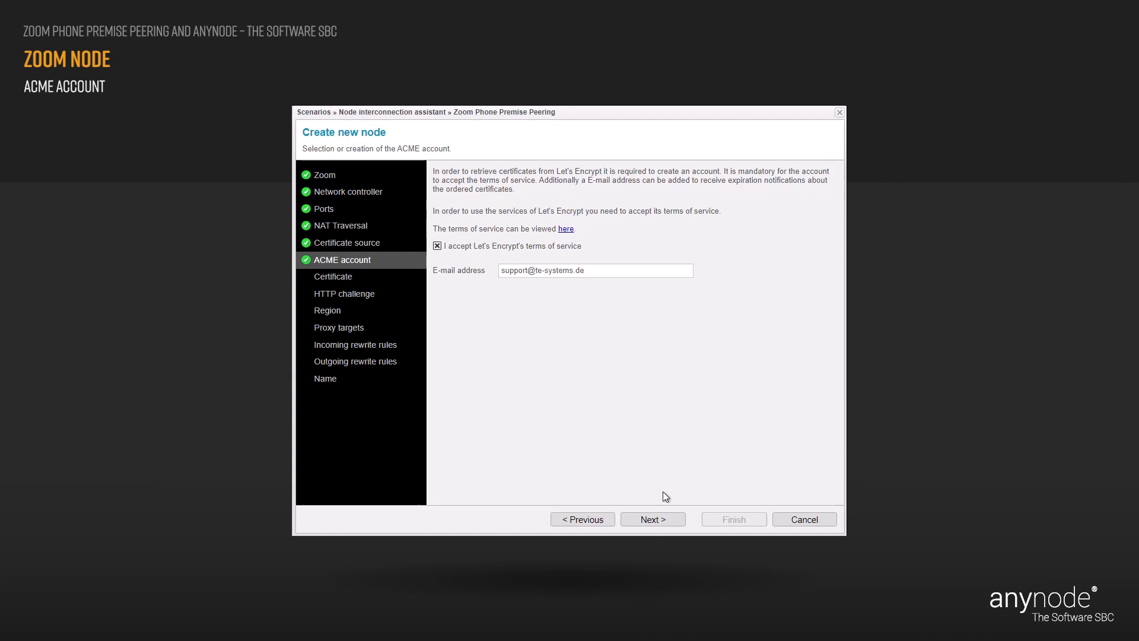
{"action": "left_click", "coordinate": [672, 525]}
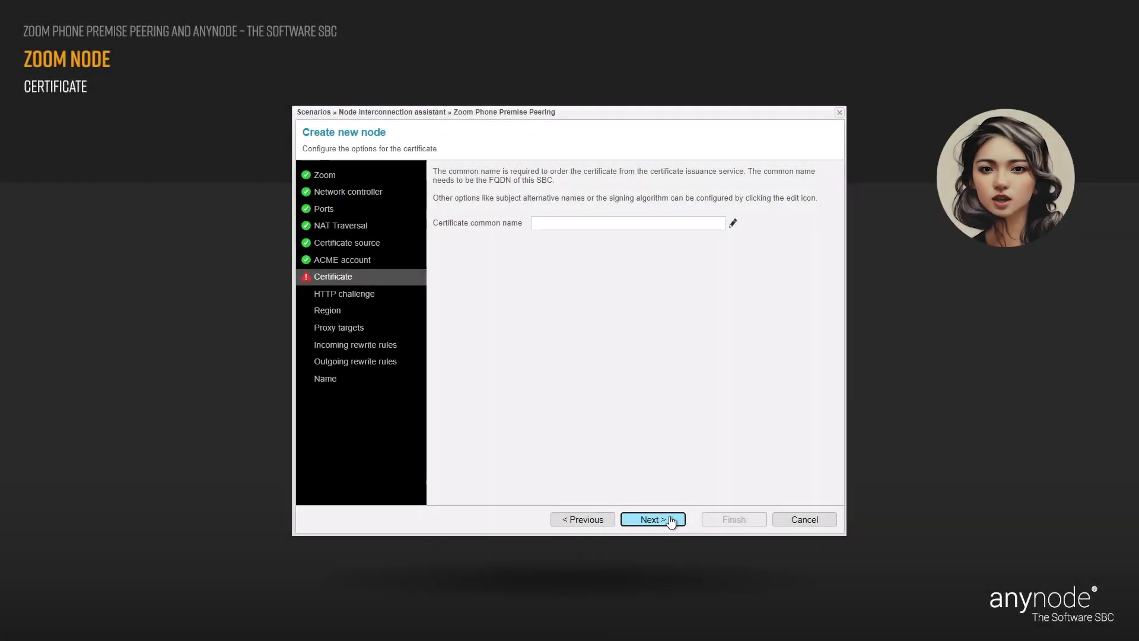
Enter sbc6.lab.anynode.de as the certificate common name.
{"action": "left_click", "coordinate": [539, 224]}
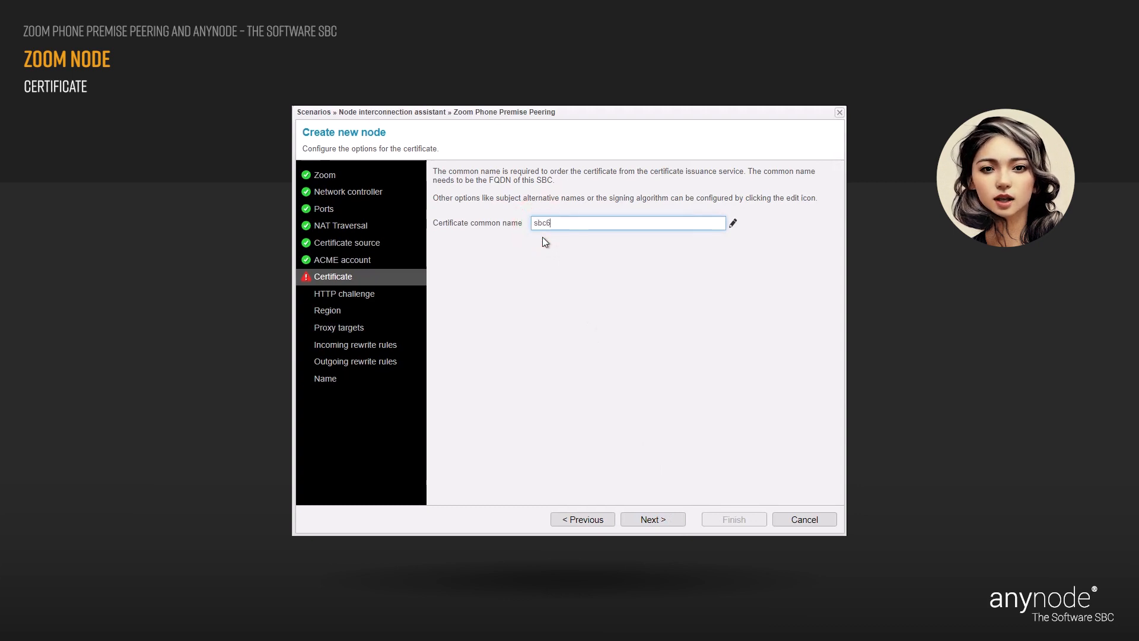
{"action": "type", "text": "sbc6.lab.anynode.de"}
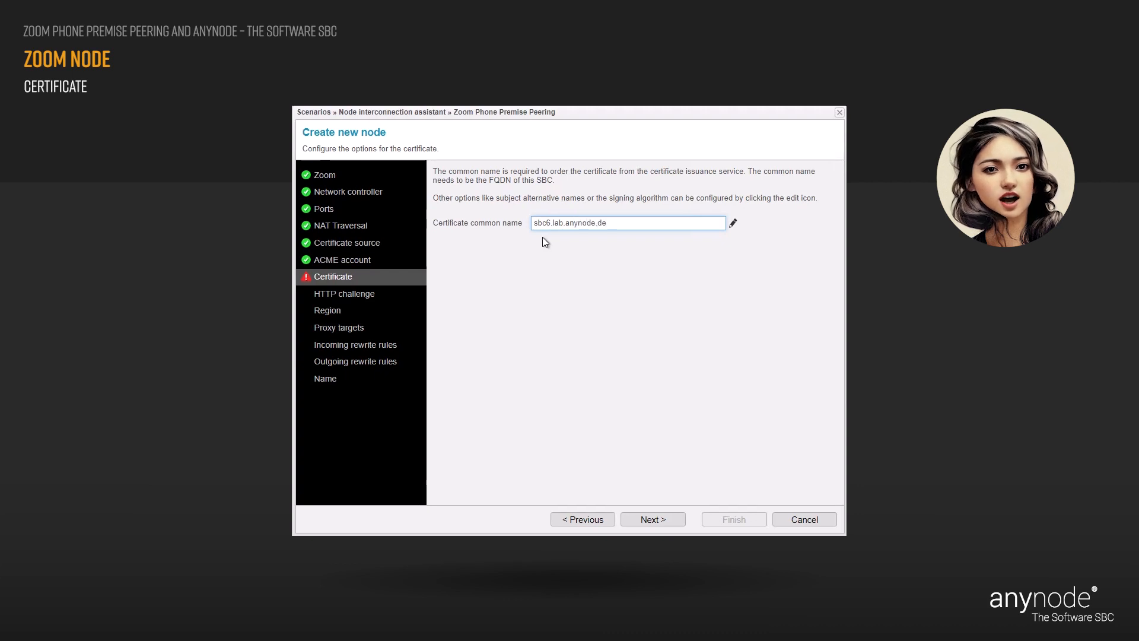
{"action": "key", "text": "Tab"}
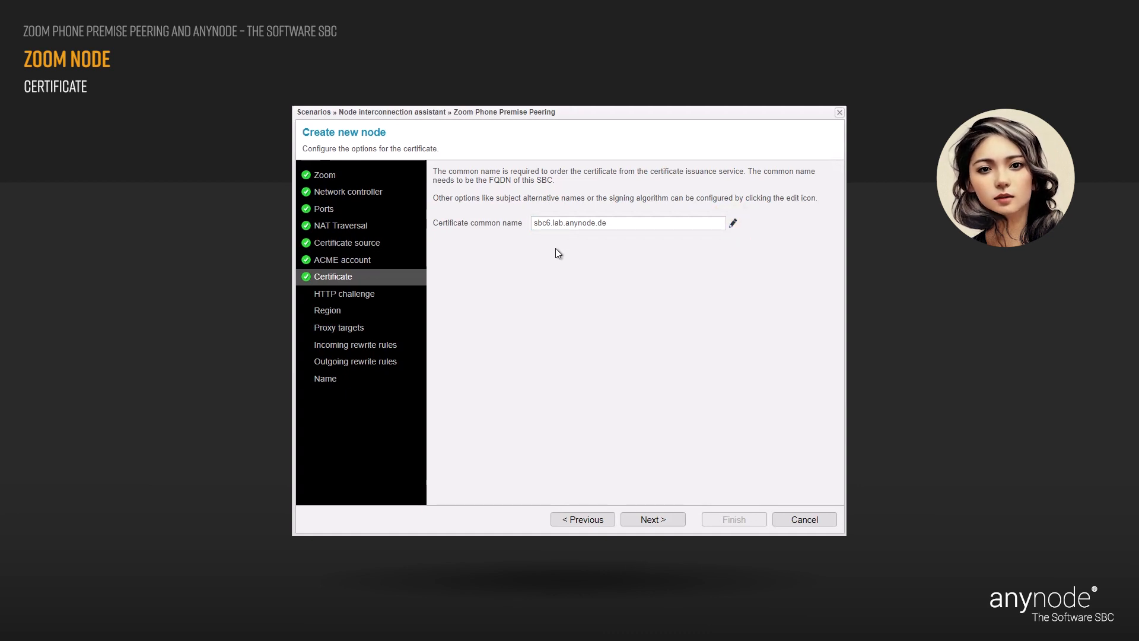
{"action": "left_click", "coordinate": [677, 522]}
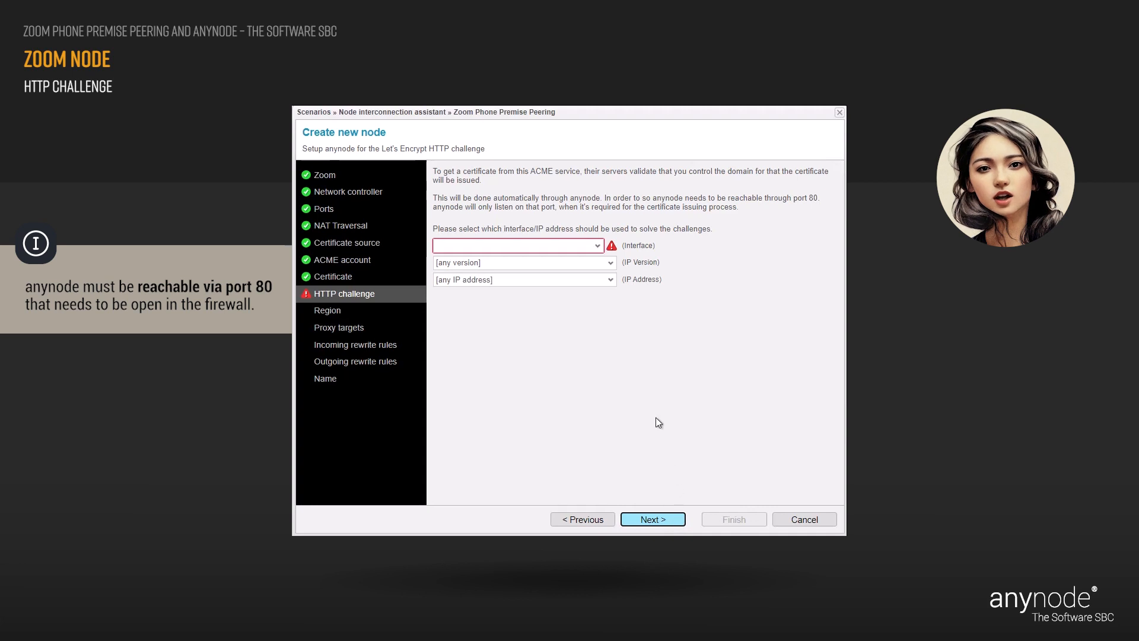
Use Microsoft Hyper-V Network Adapter #2 with IP 10.1.11.9 for the HTTP challenge.
{"action": "left_click", "coordinate": [598, 248]}
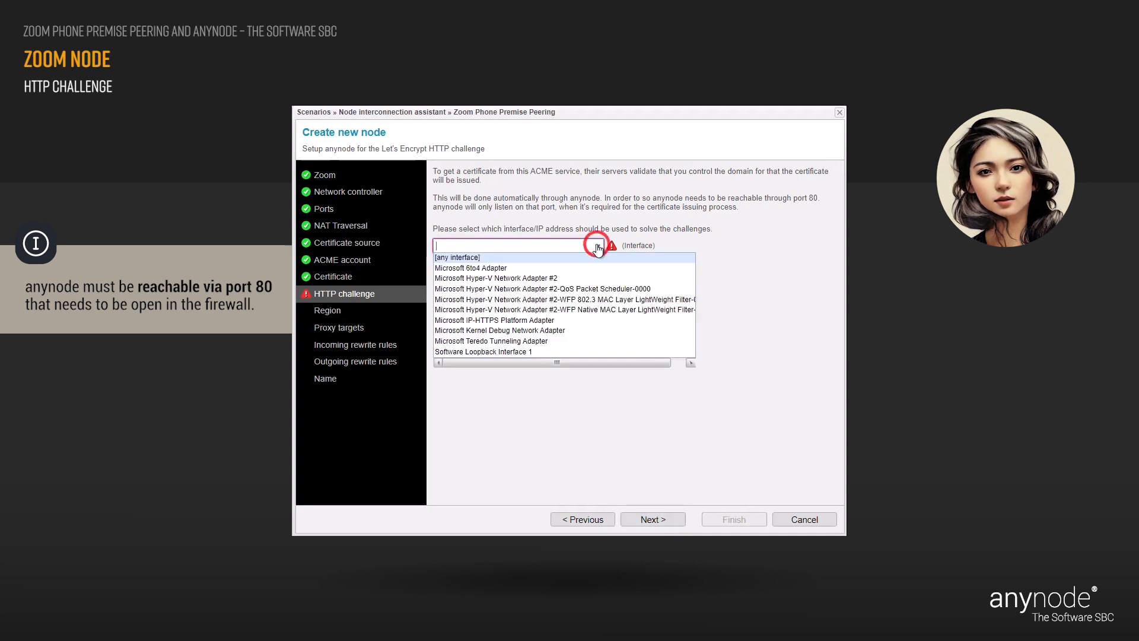
{"action": "left_click", "coordinate": [563, 278]}
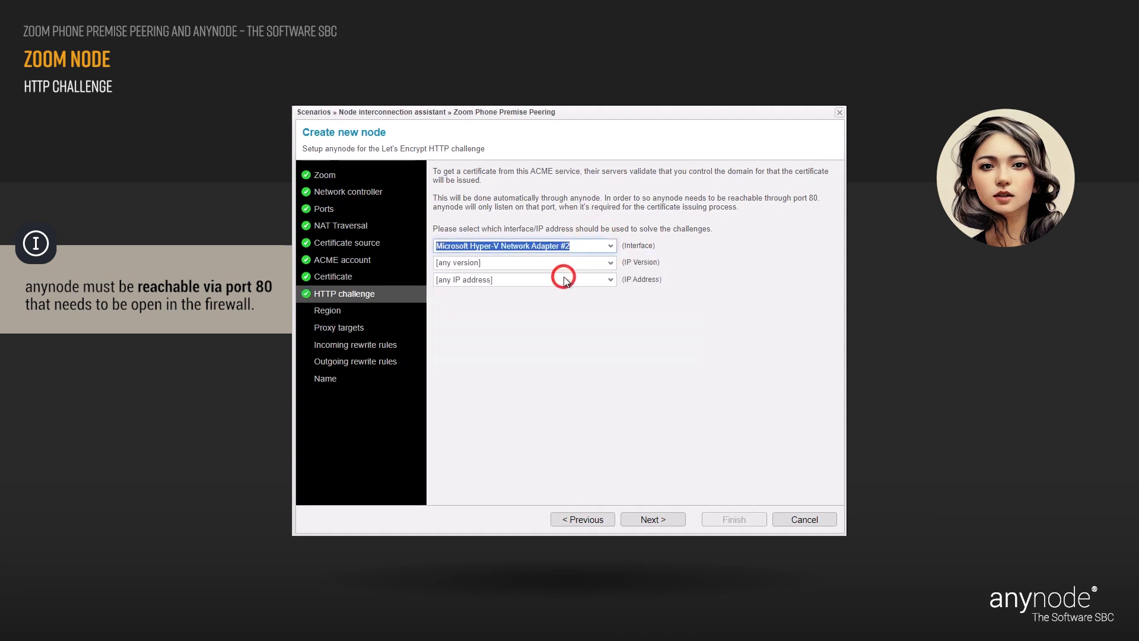
{"action": "left_click", "coordinate": [611, 282]}
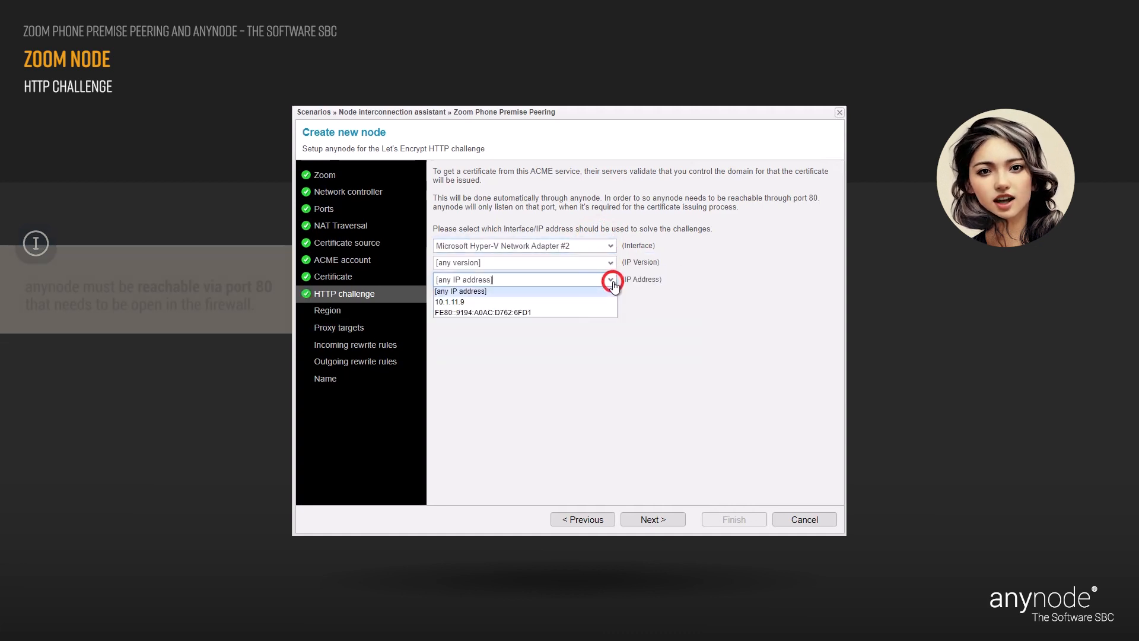
{"action": "left_click", "coordinate": [571, 302]}
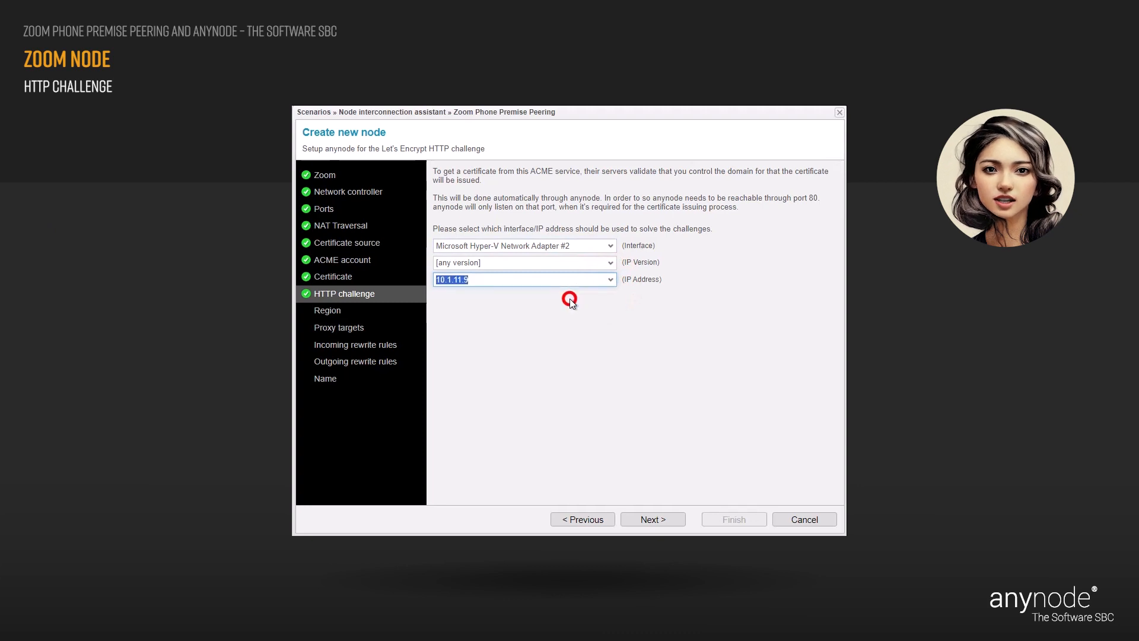
{"action": "left_click", "coordinate": [514, 294]}
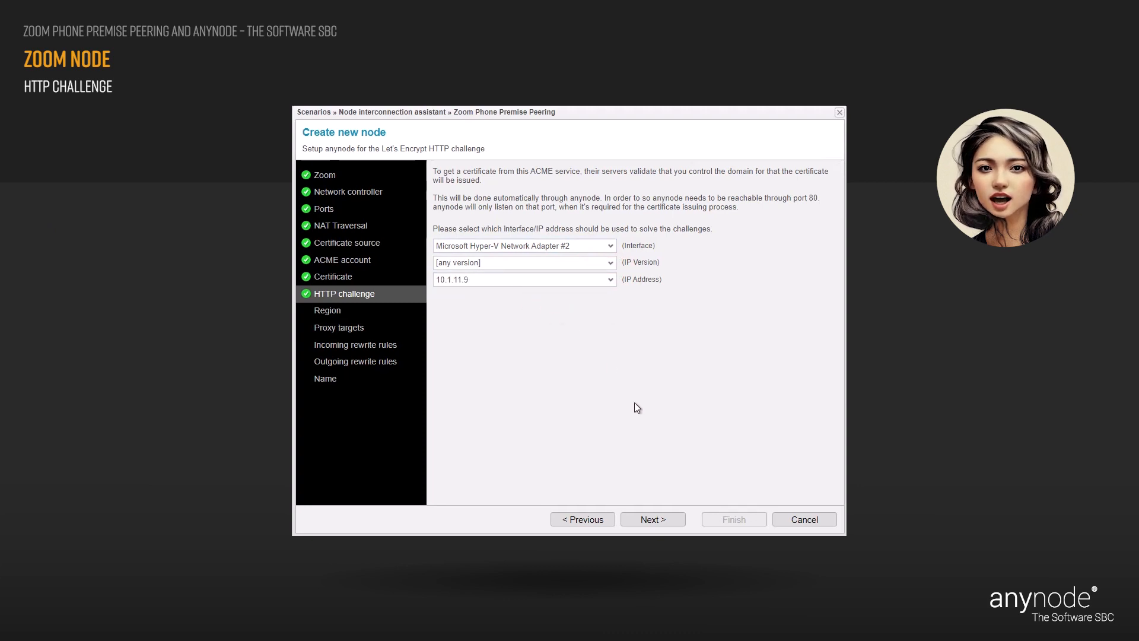
{"action": "left_click", "coordinate": [676, 522]}
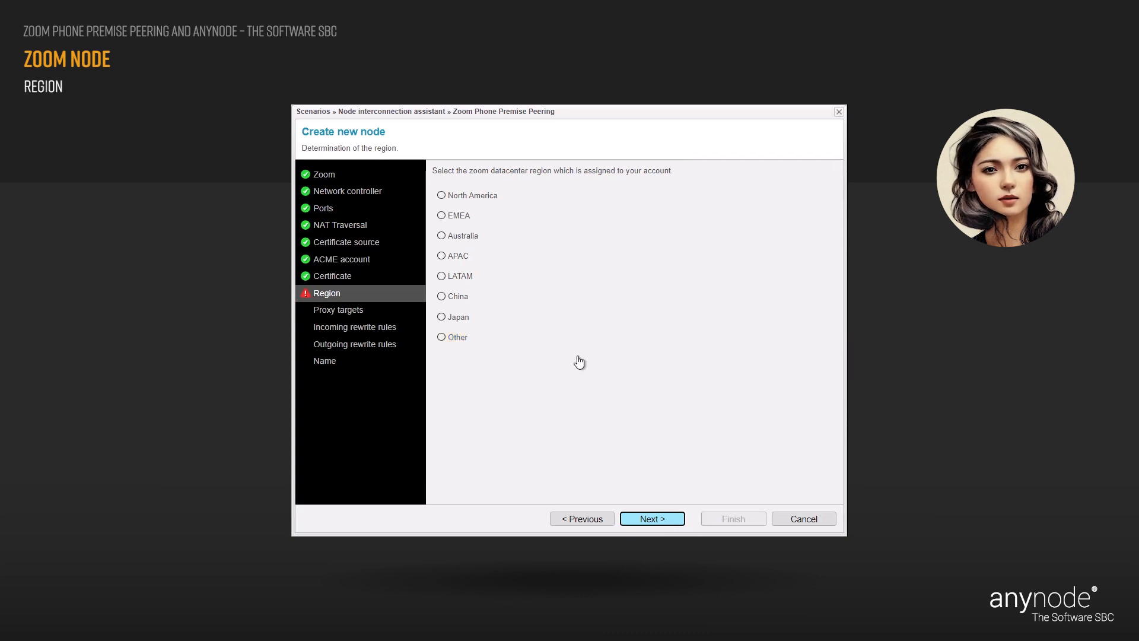
Select North America as the Zoom datacenter region.
{"action": "left_click", "coordinate": [442, 196]}
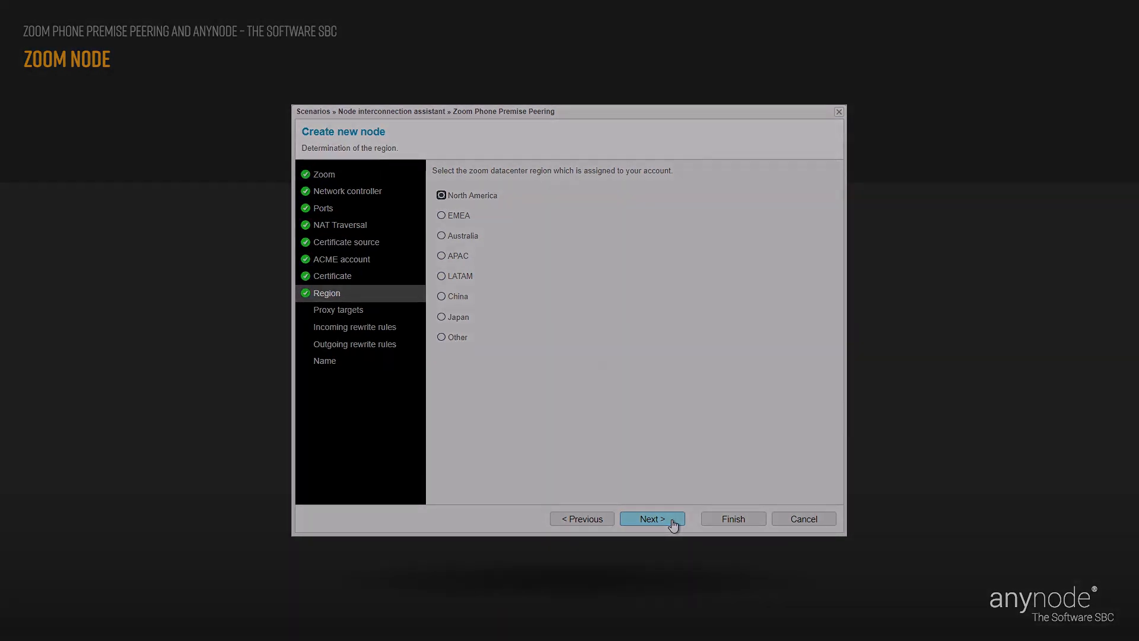
{"action": "left_click", "coordinate": [671, 524]}
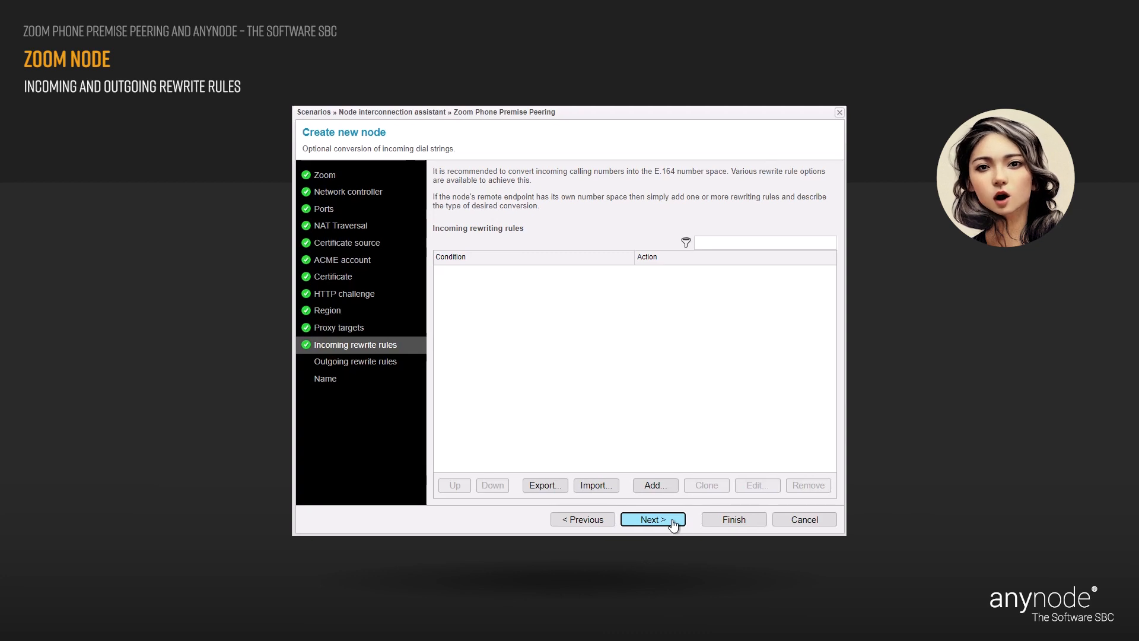
Leave the incoming and outgoing rewrite rules empty and proceed to the Name page.
{"action": "left_click", "coordinate": [653, 519]}
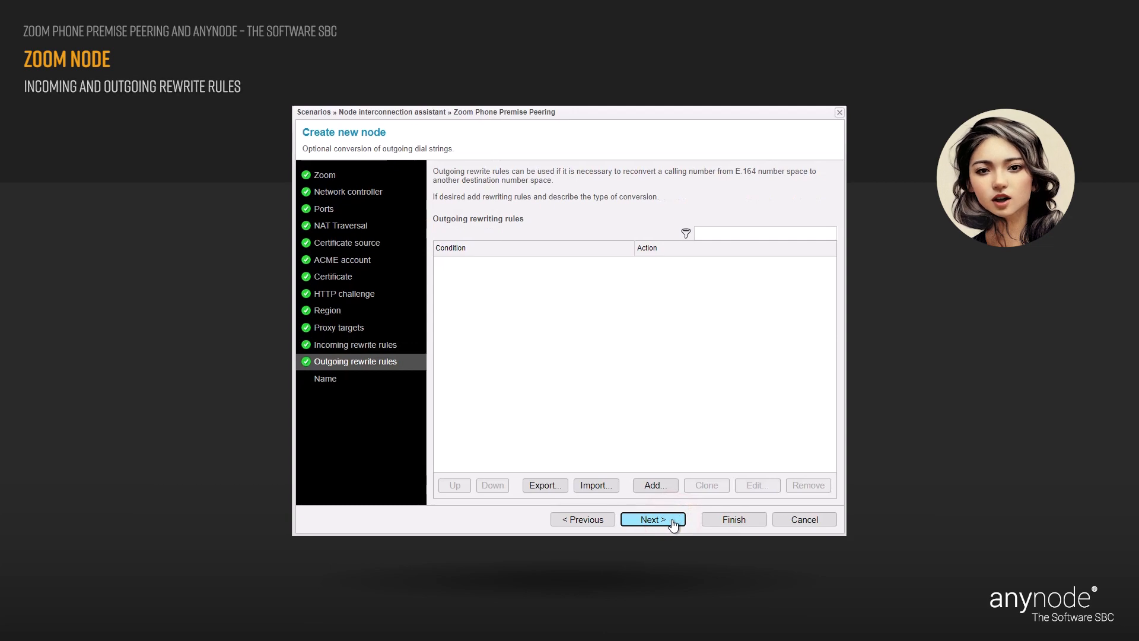
{"action": "left_click", "coordinate": [672, 521]}
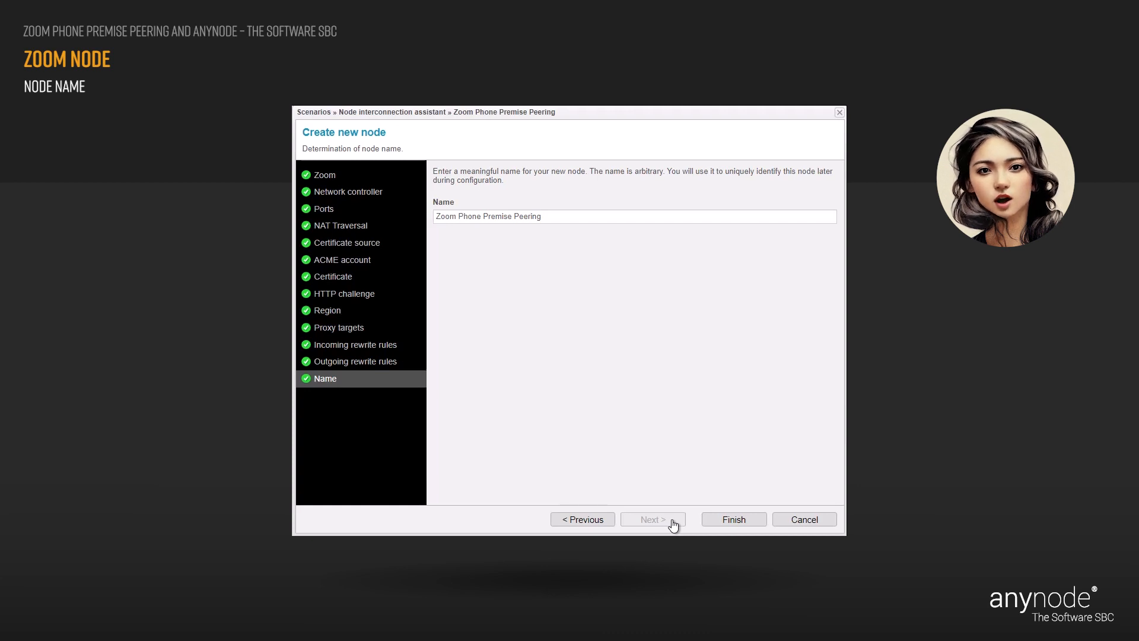
Finish the wizard, creating the node with its default name 'Zoom Phone Premise Peering'.
{"action": "left_click", "coordinate": [753, 519]}
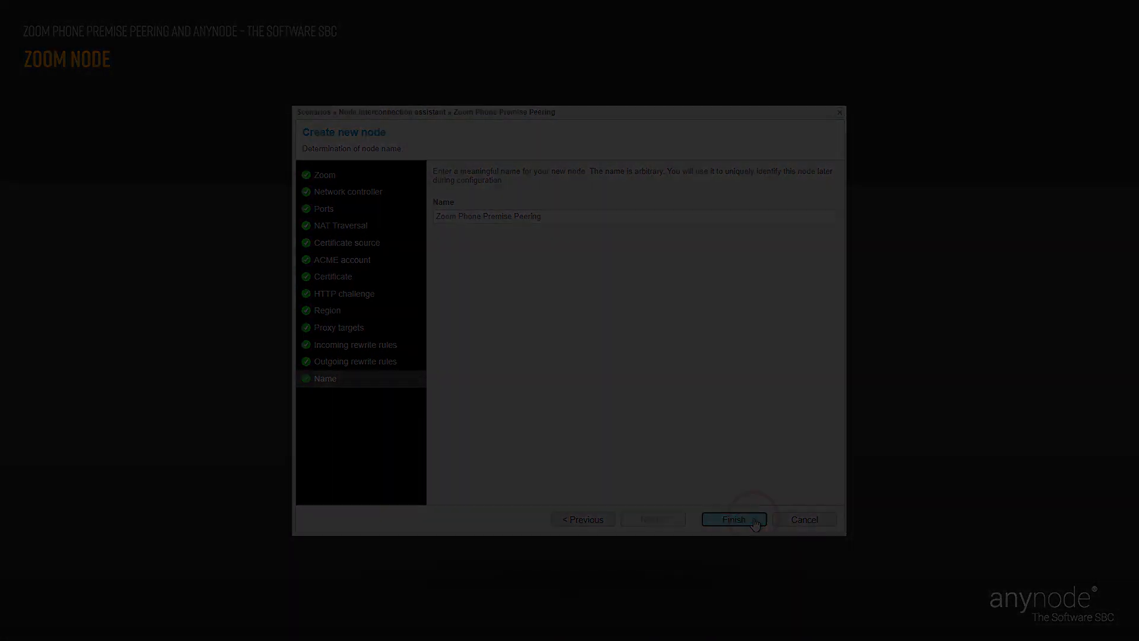